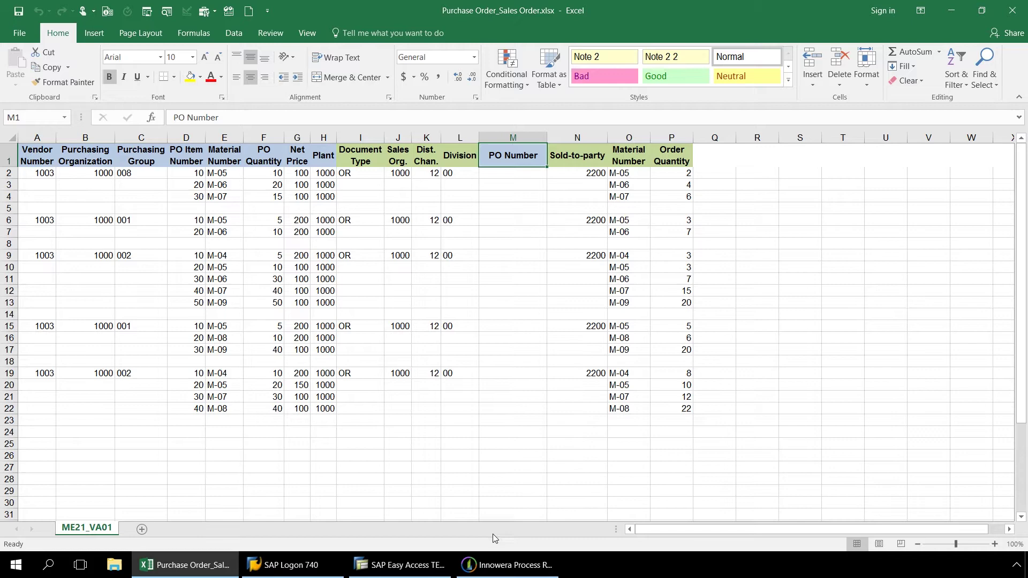
# Switch to Process Runner and open ME21.itf from the Recent list
pyautogui.click(496, 566)
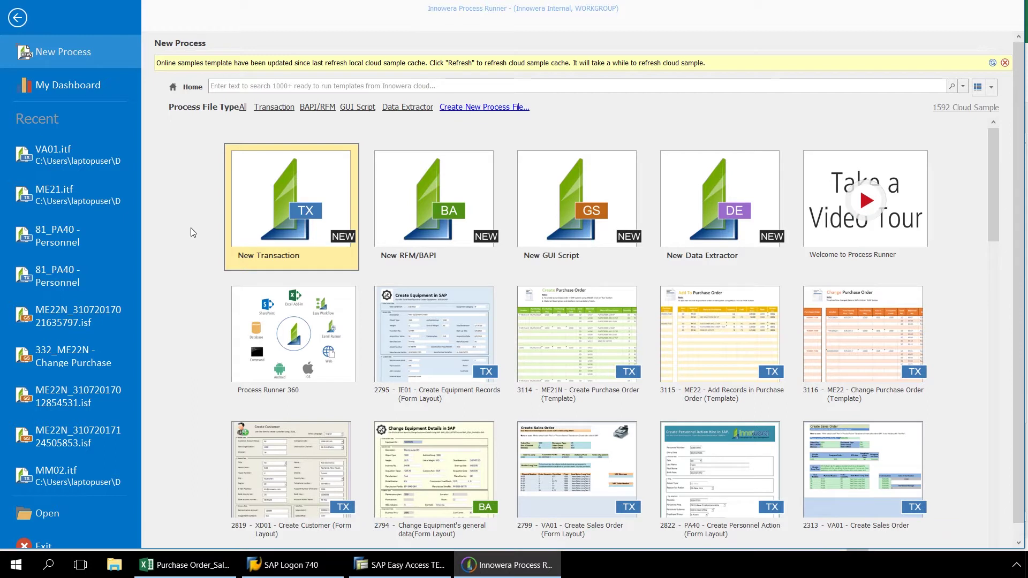
pyautogui.click(77, 202)
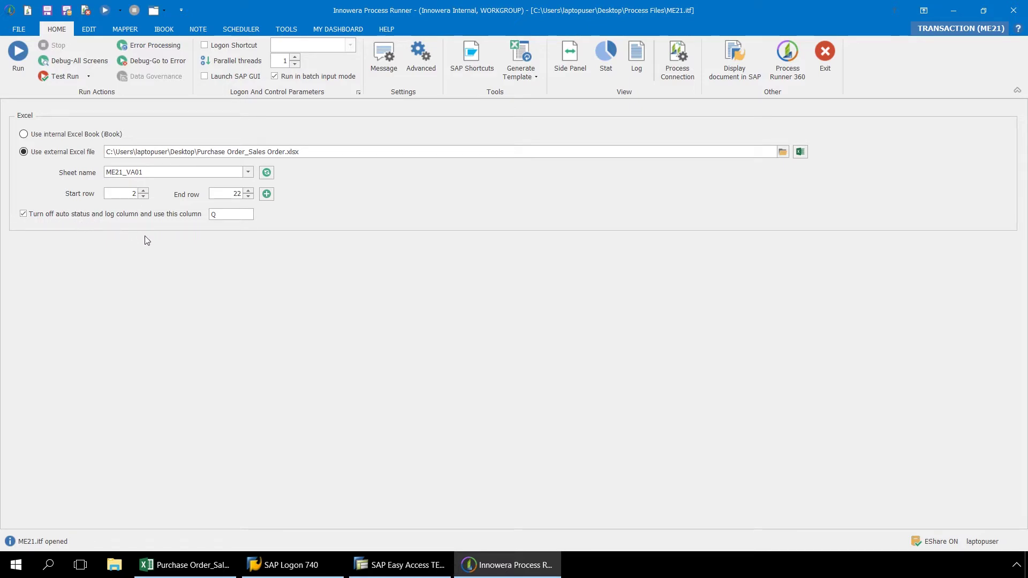
pyautogui.click(384, 59)
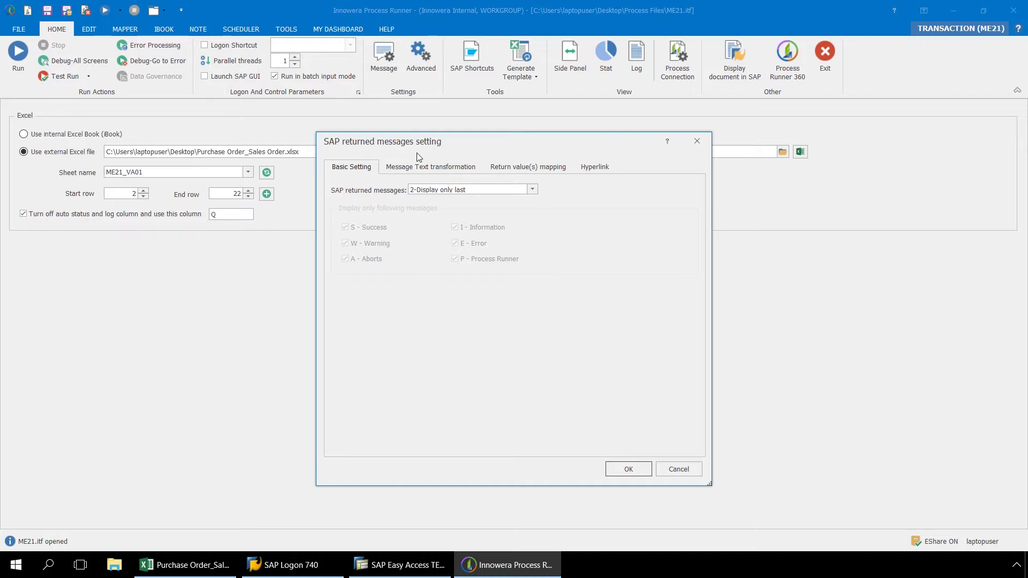
pyautogui.click(526, 168)
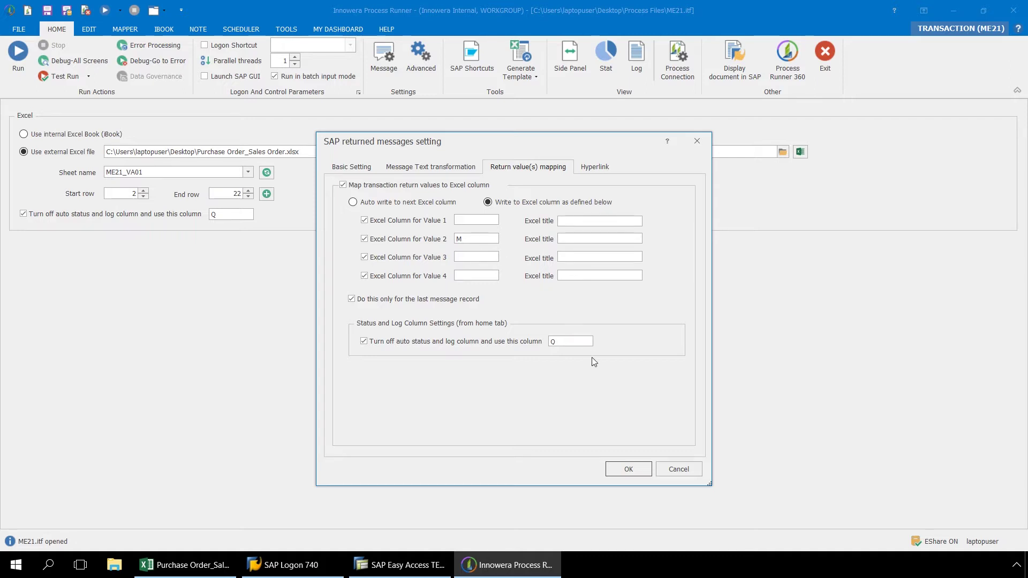
pyautogui.click(619, 473)
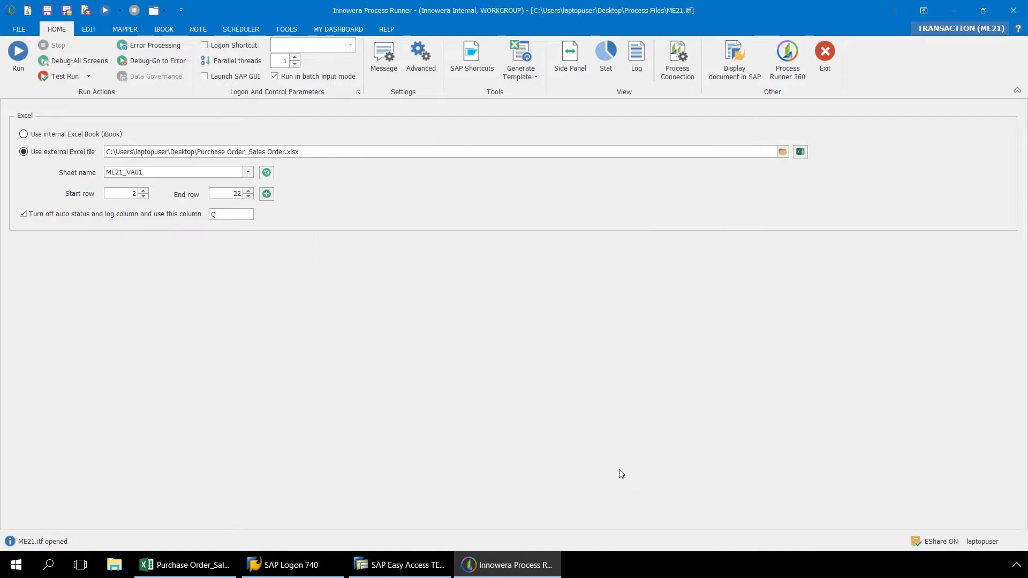
# Review ME21's mapping of vendor, purchasing org and group to A–C and item fields to D–H
pyautogui.click(140, 29)
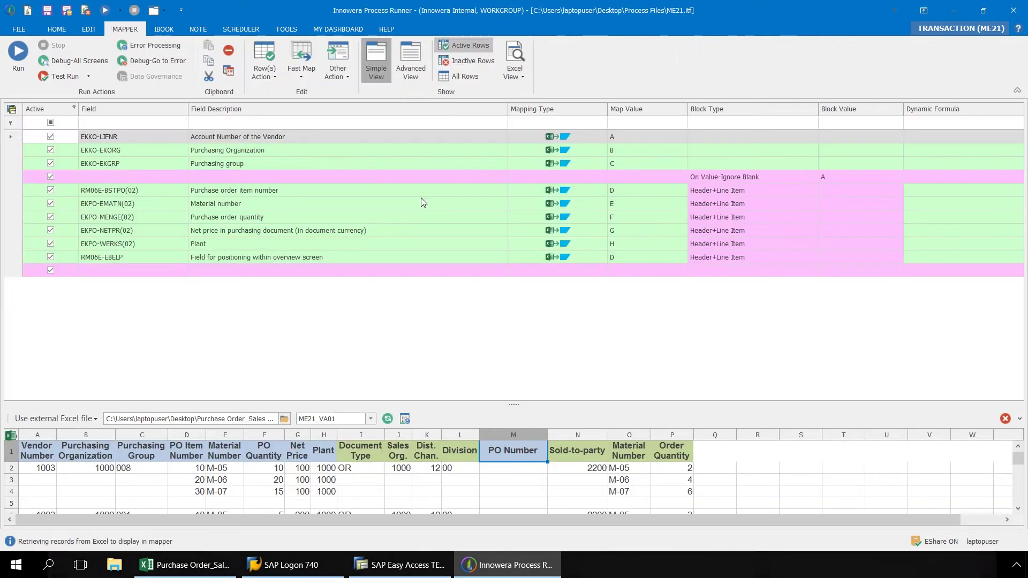
pyautogui.moveTo(518, 404); pyautogui.dragTo(533, 318)
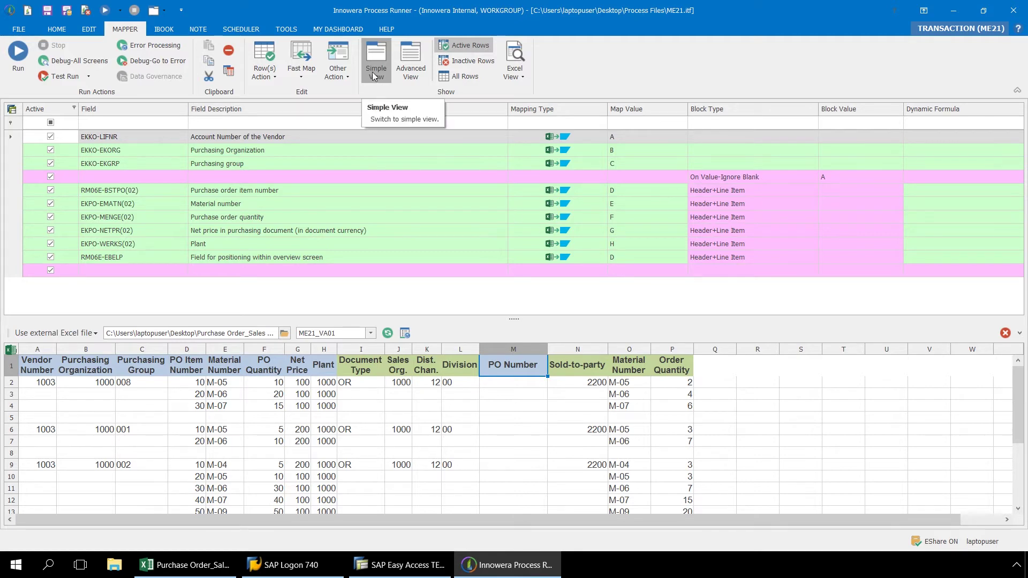
pyautogui.click(419, 63)
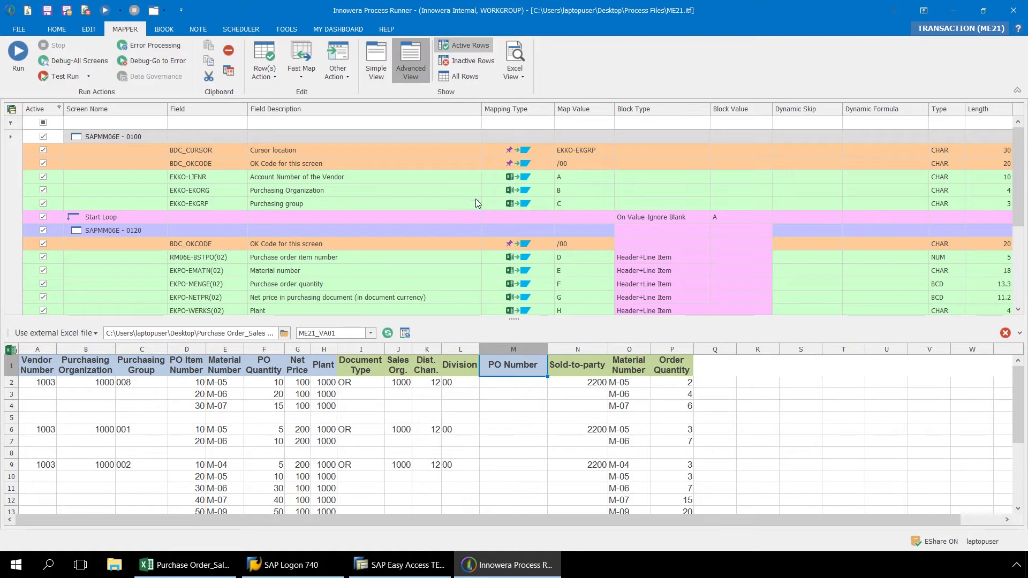
pyautogui.moveTo(514, 319); pyautogui.dragTo(533, 419)
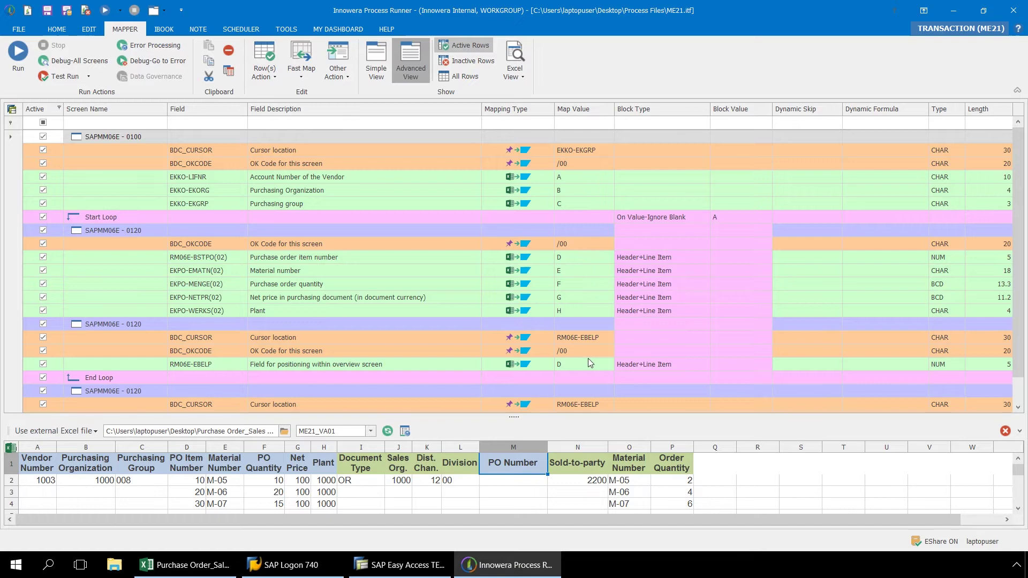
pyautogui.click(382, 59)
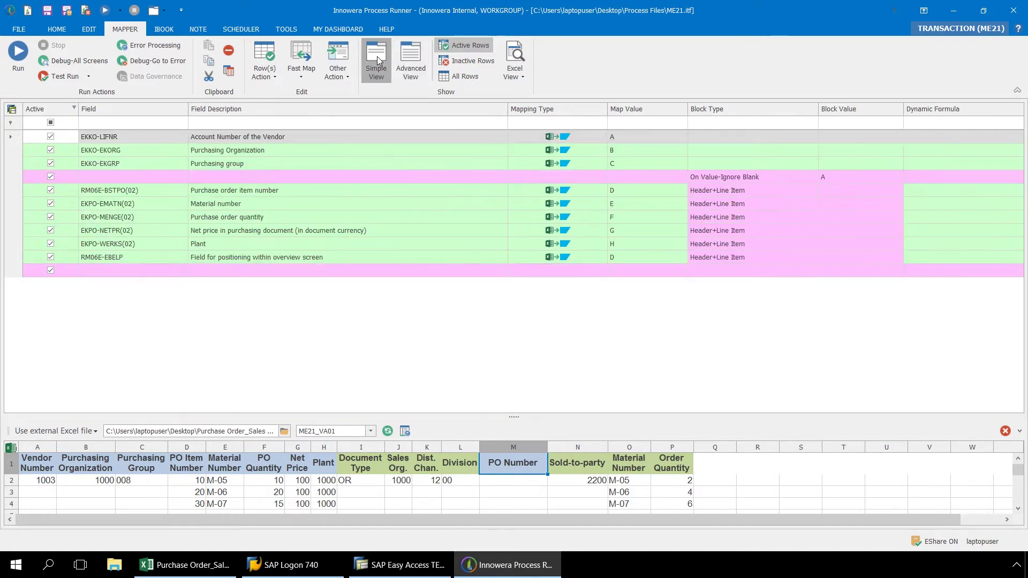
# Open VA01.itf and view its mapping of header fields to I–N and material/quantity to O–P
pyautogui.click(19, 30)
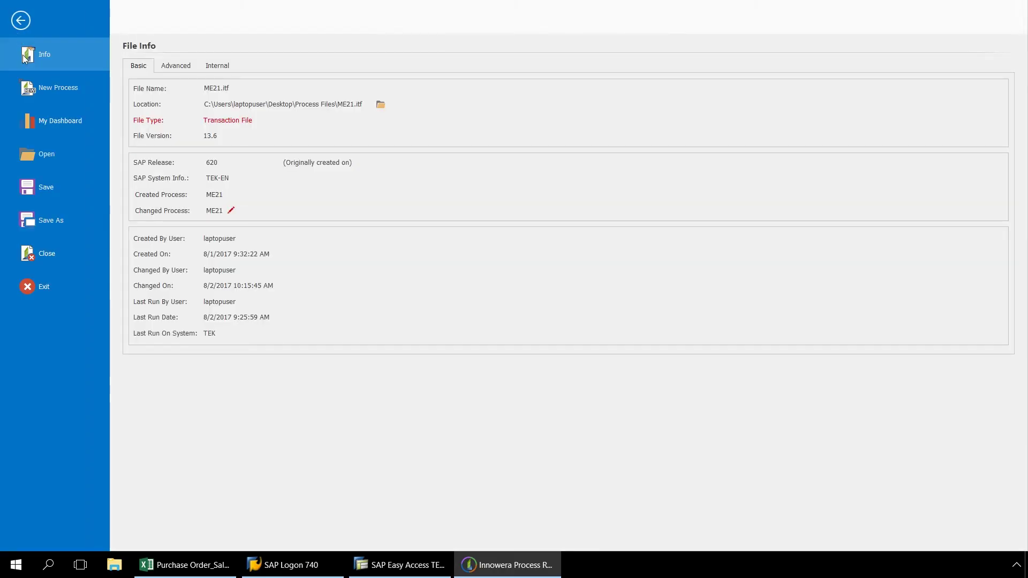
pyautogui.click(43, 162)
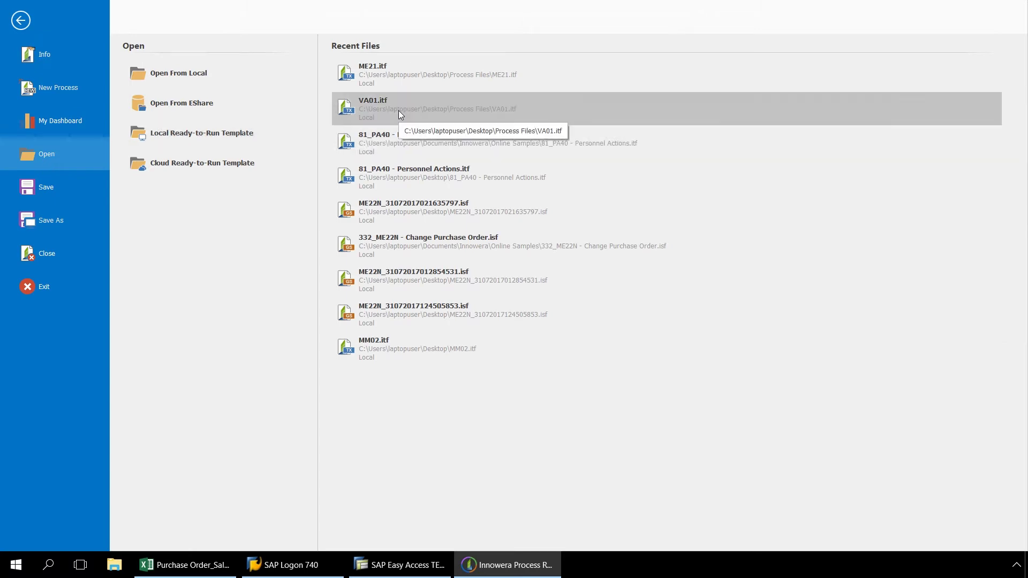
pyautogui.click(398, 110)
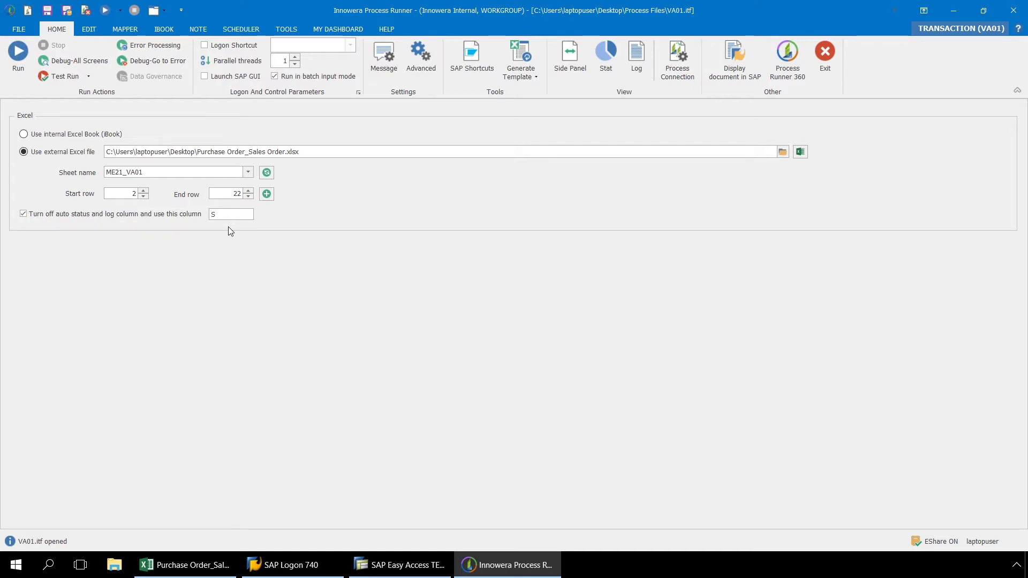
pyautogui.click(138, 30)
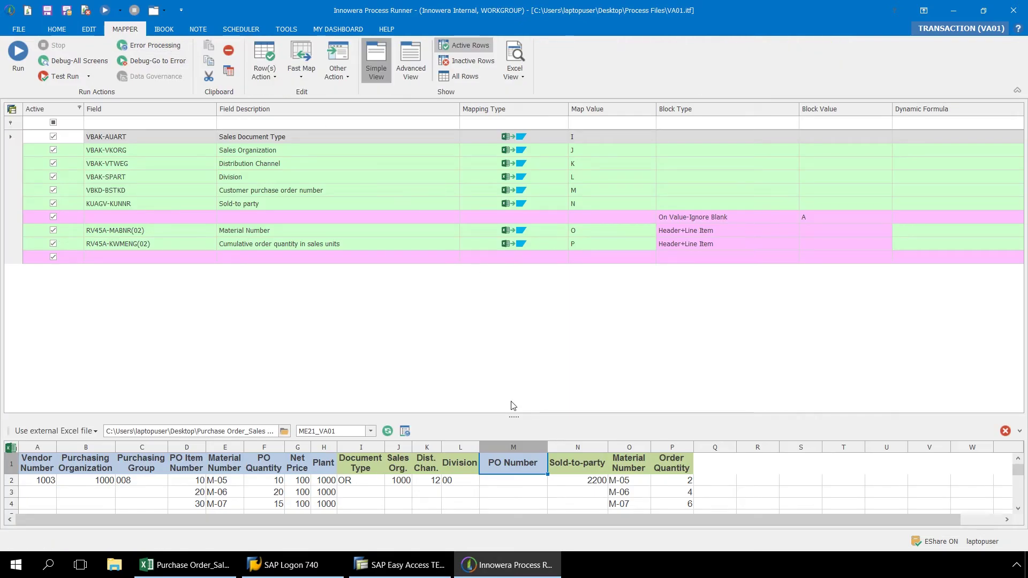
# Review VA01's detailed Advanced View mapping with screen names, resizing the sheet and grid panes
pyautogui.moveTo(515, 416); pyautogui.dragTo(501, 312)
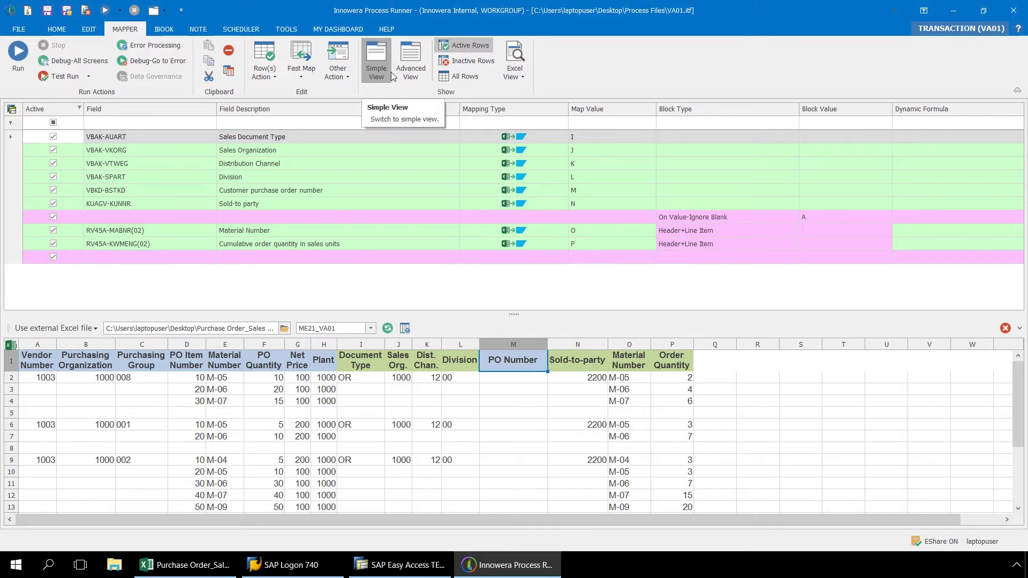
pyautogui.click(412, 69)
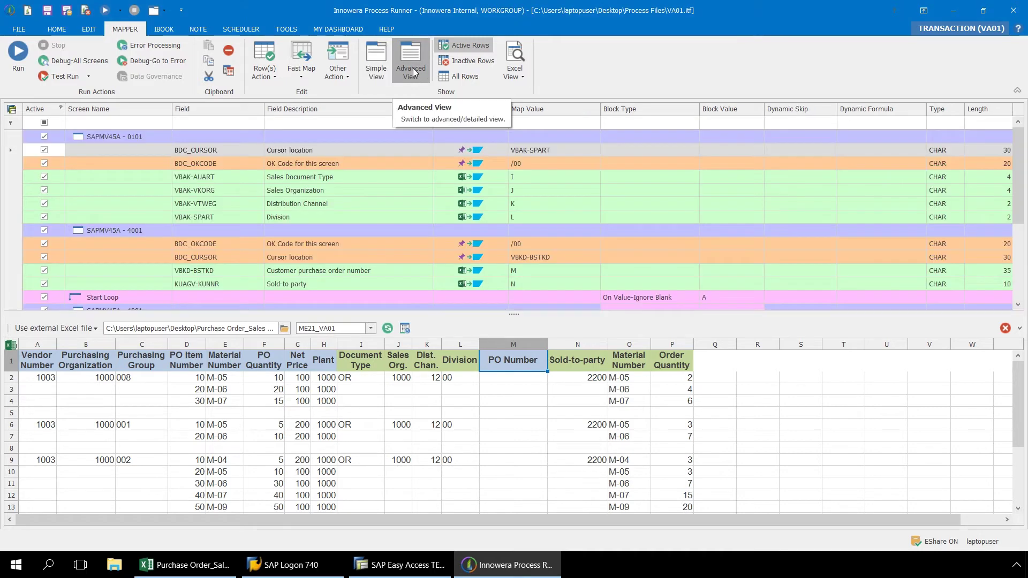
pyautogui.moveTo(513, 323); pyautogui.dragTo(523, 406)
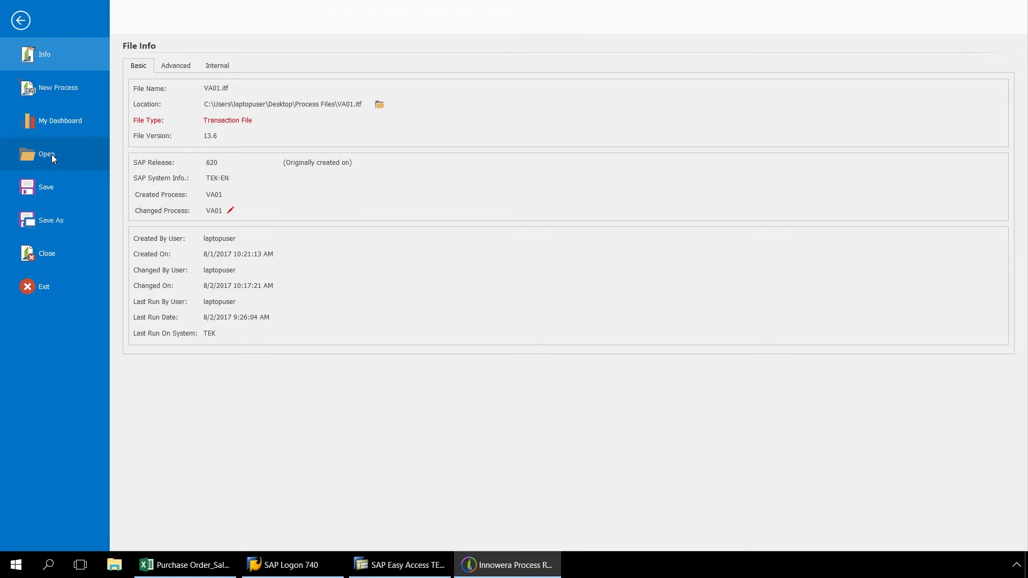
# Reopen ME21.itf and connect VA01.itf from Desktop\Process Files as its downstream process
pyautogui.click(51, 154)
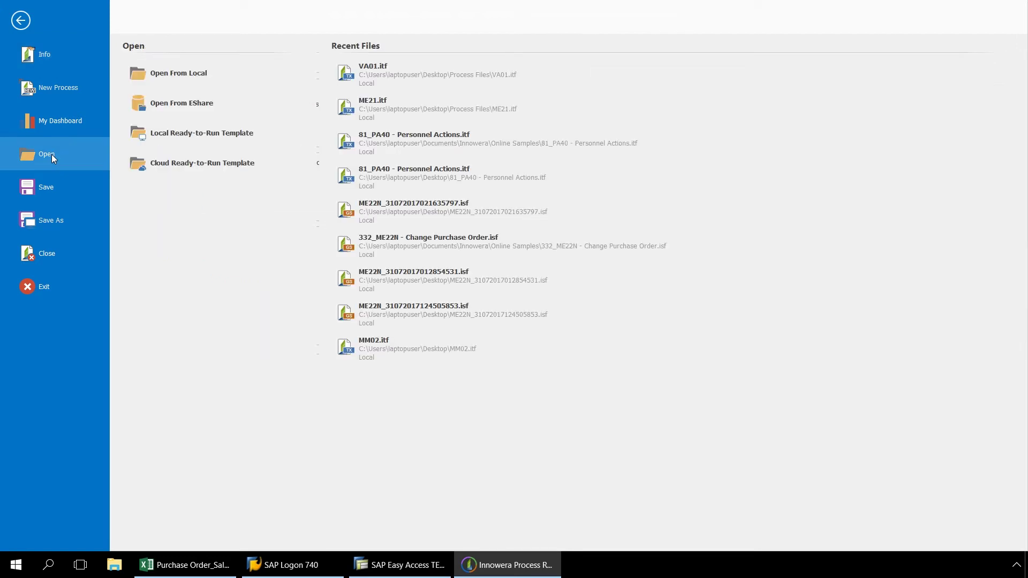
pyautogui.click(402, 108)
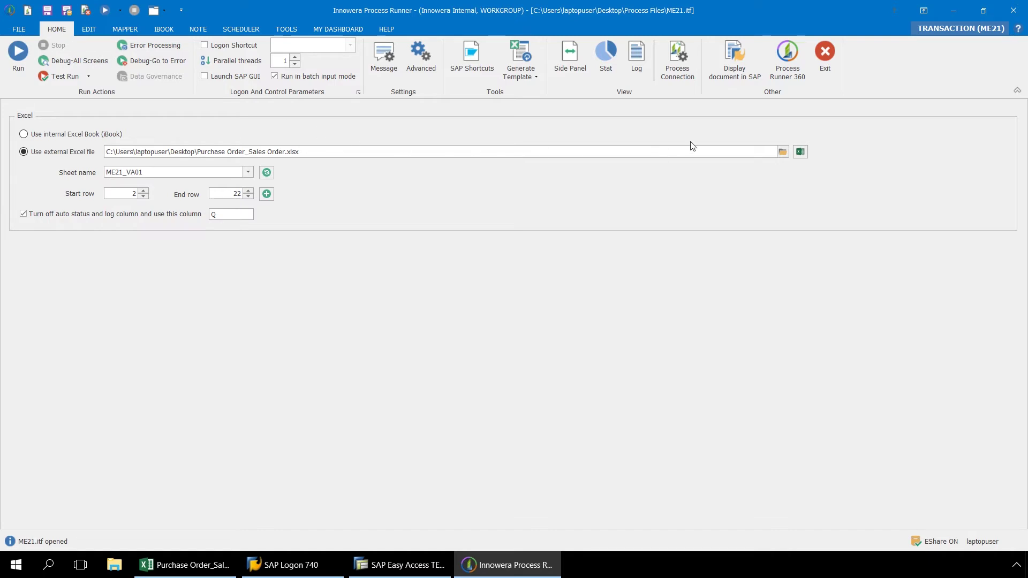
pyautogui.click(685, 75)
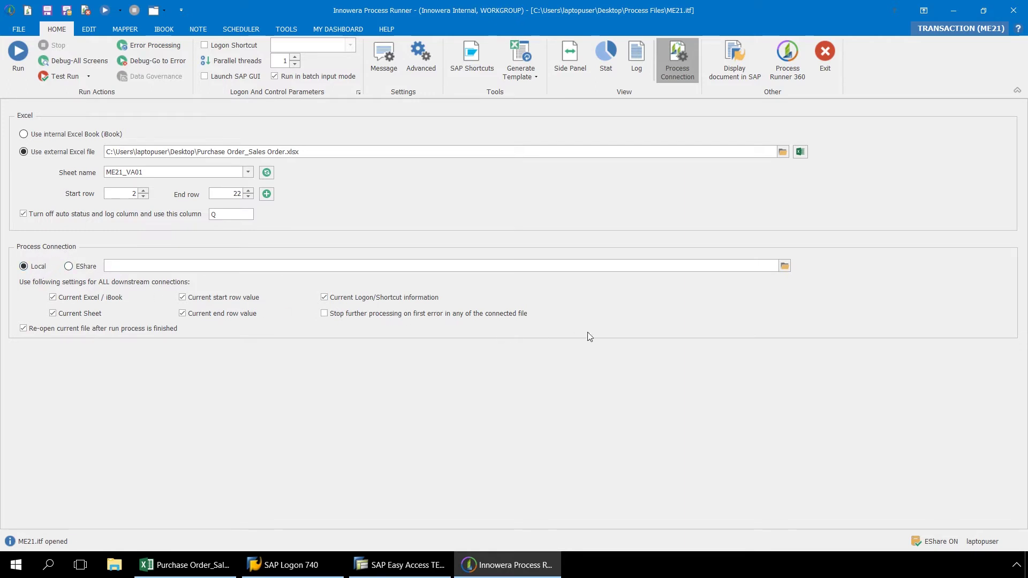
pyautogui.click(785, 266)
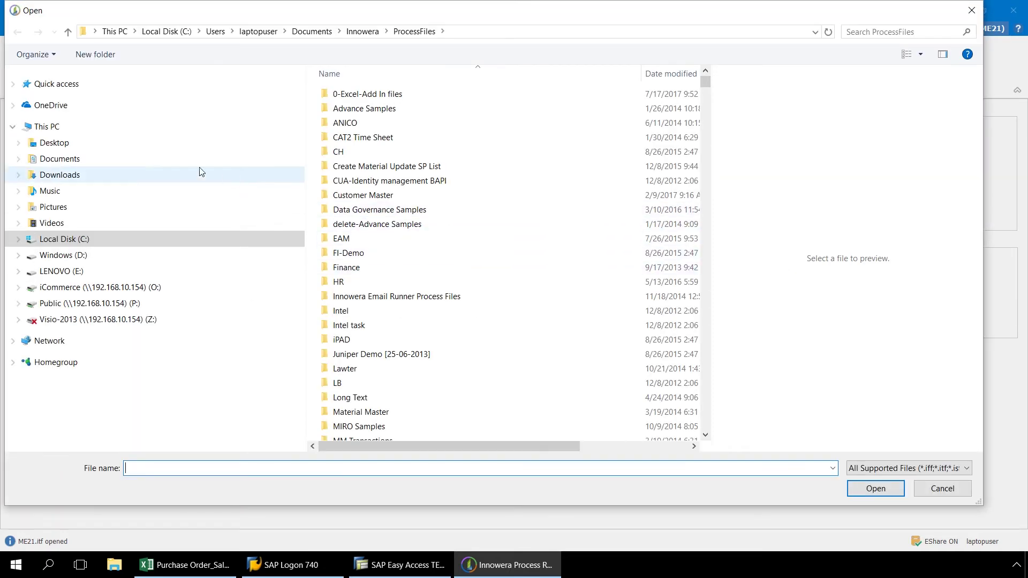
pyautogui.click(60, 143)
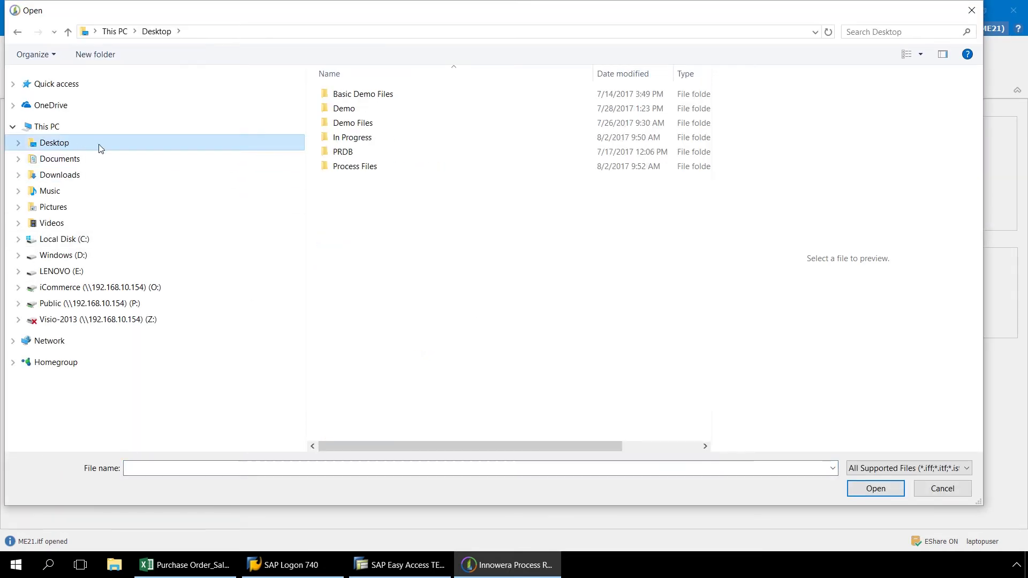
pyautogui.doubleClick(369, 171)
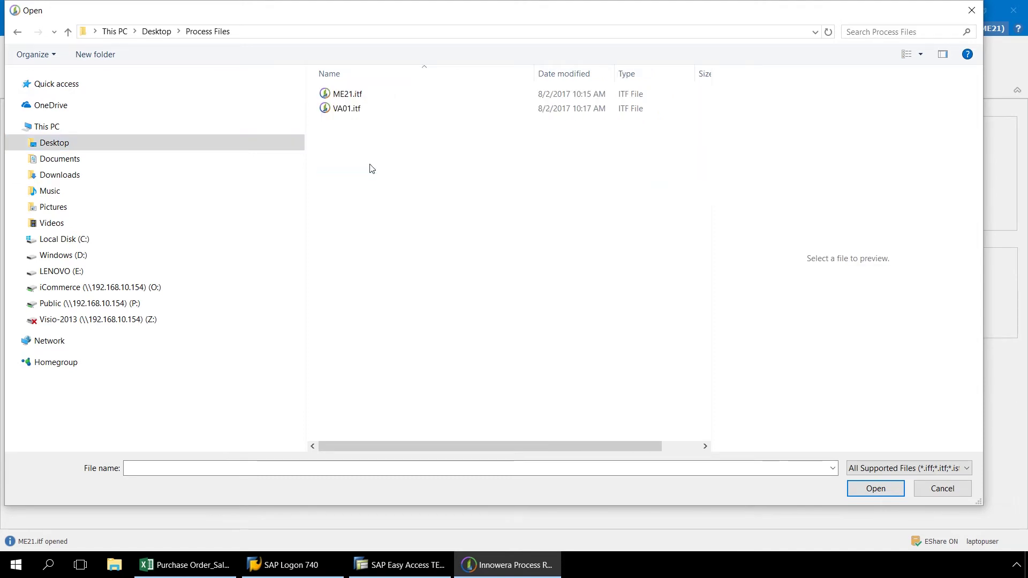
pyautogui.click(356, 111)
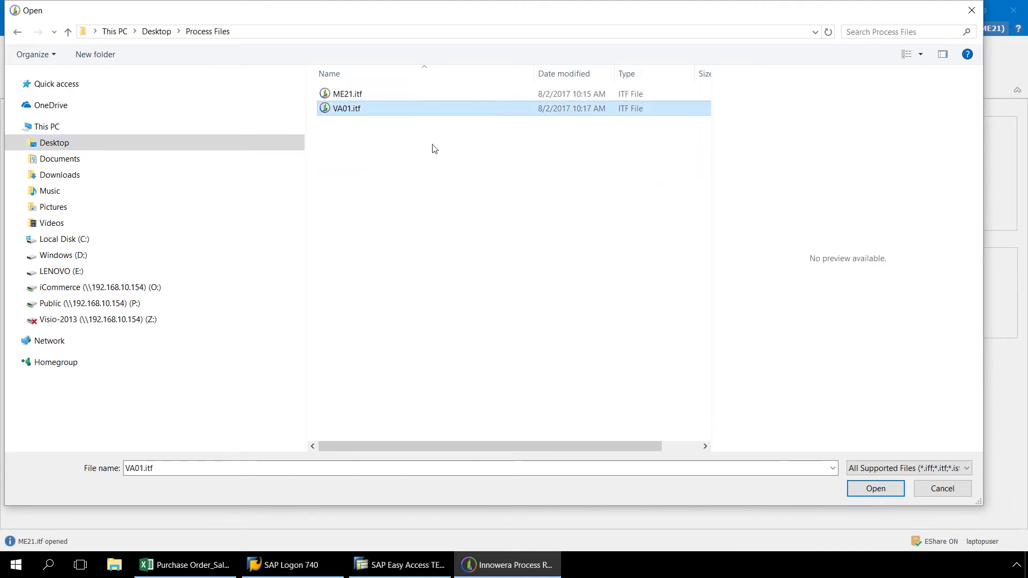
pyautogui.click(875, 488)
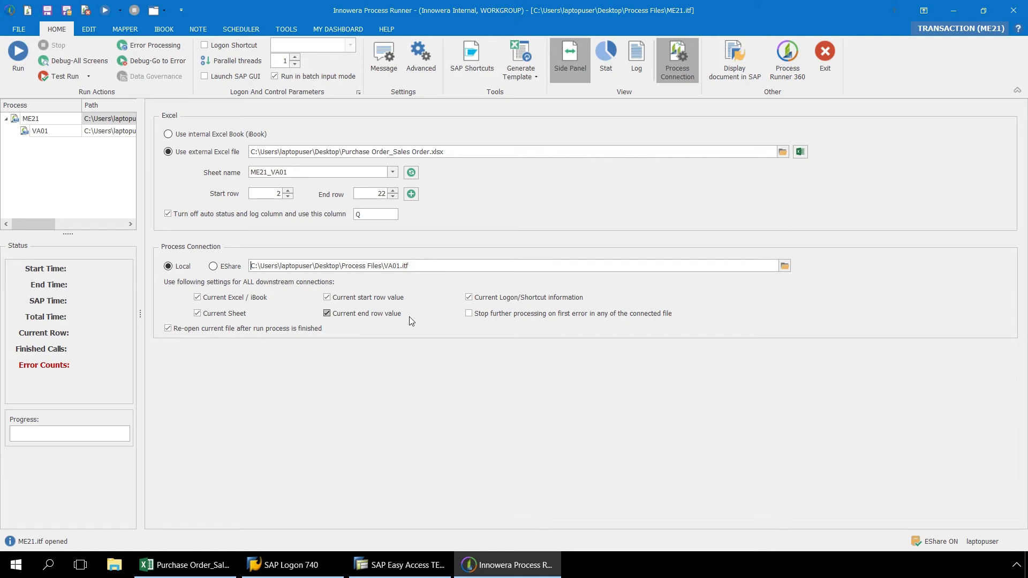
# Save ME21.itf and run the chained batch, logging on to LG_47 with the account password
pyautogui.click(48, 14)
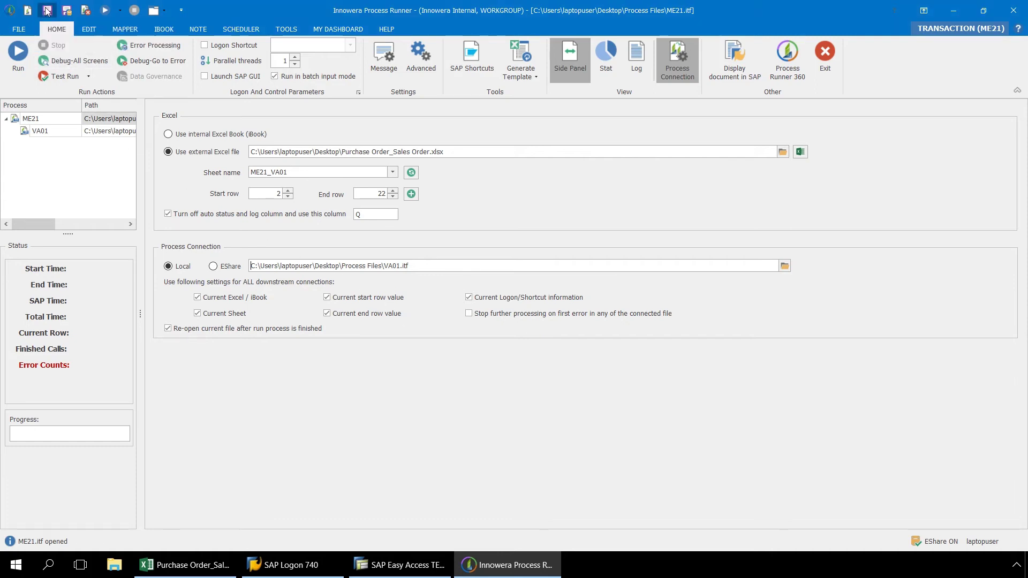
pyautogui.click(18, 56)
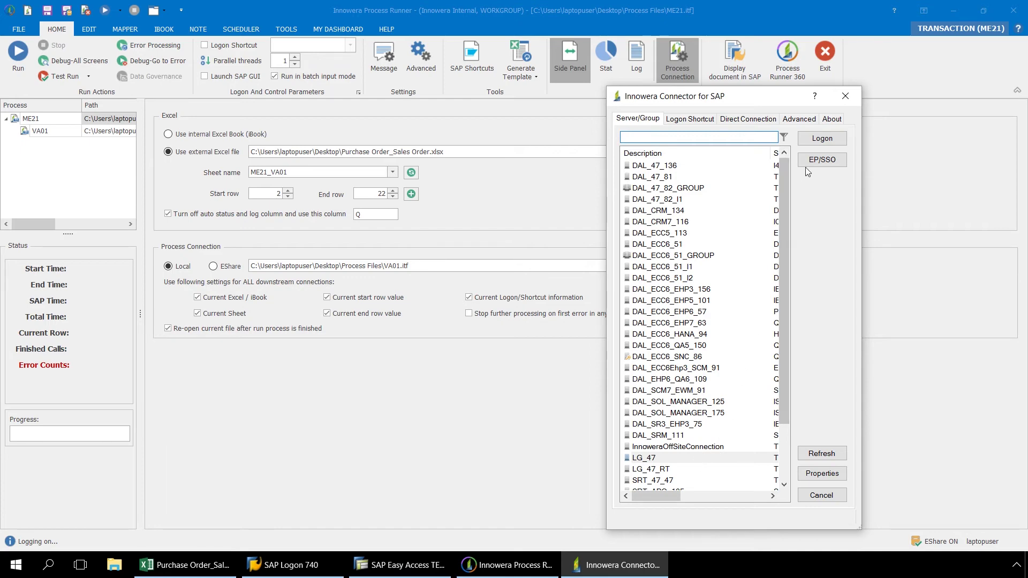
pyautogui.click(820, 138)
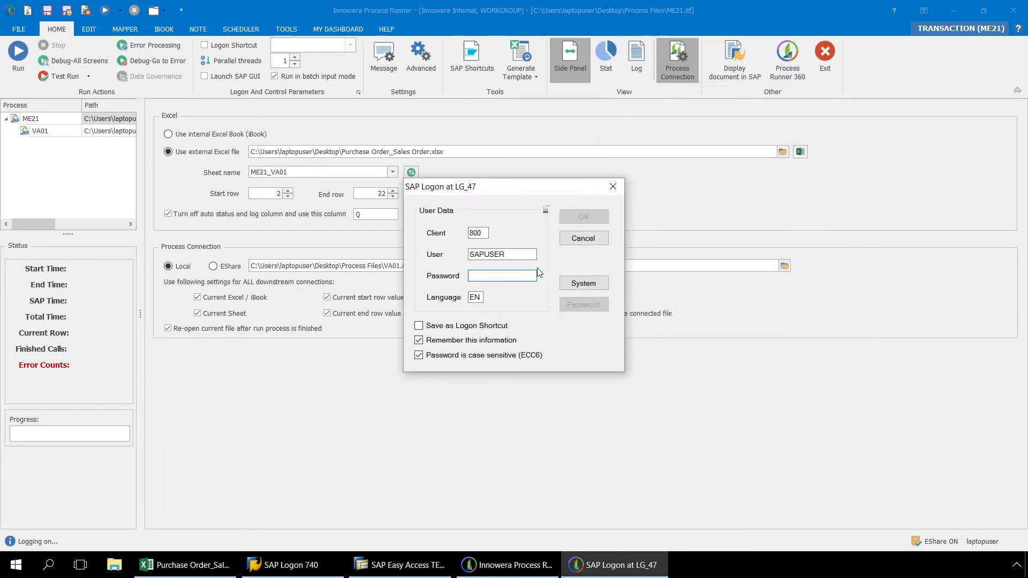
pyautogui.write('**')
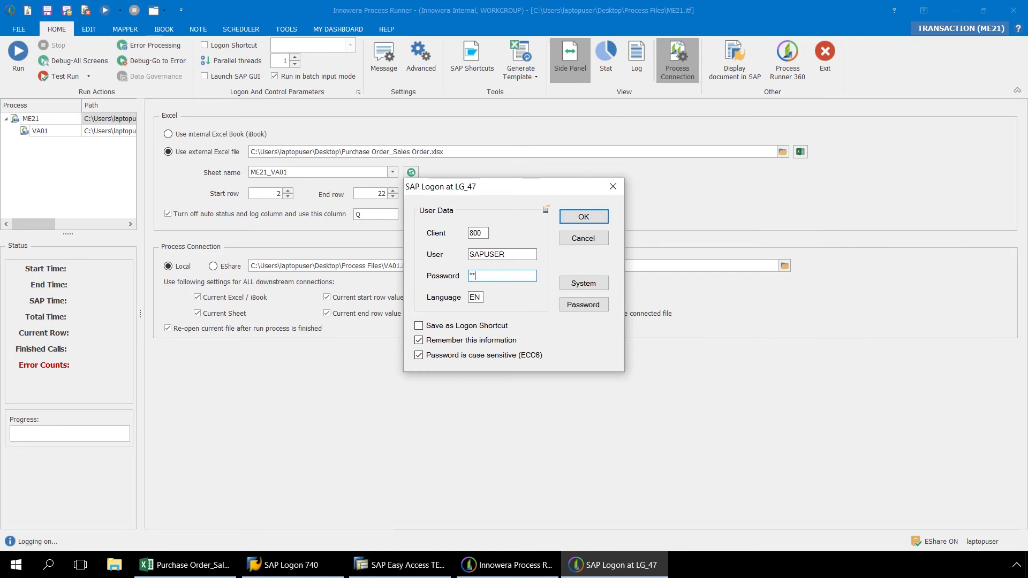
pyautogui.write('**')
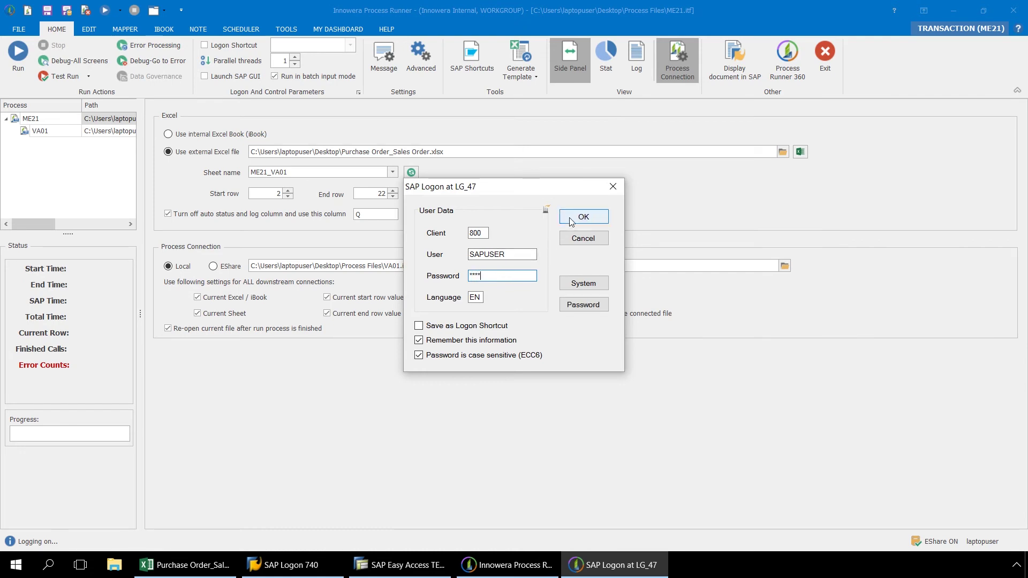
pyautogui.click(574, 218)
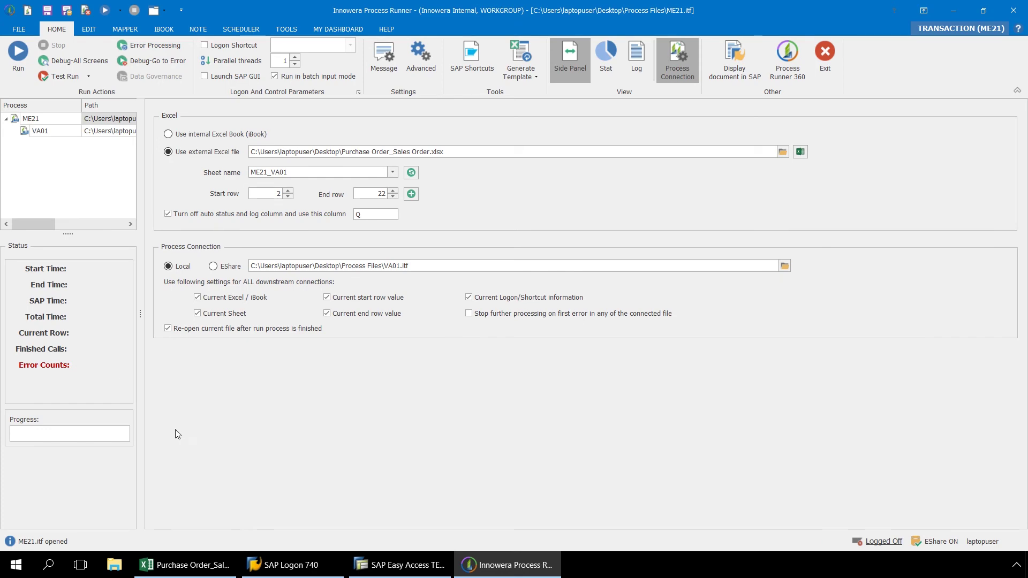
# Check the ME21_VA01 sheet for PO numbers in column M and VA01 statuses in S–T
pyautogui.click(193, 564)
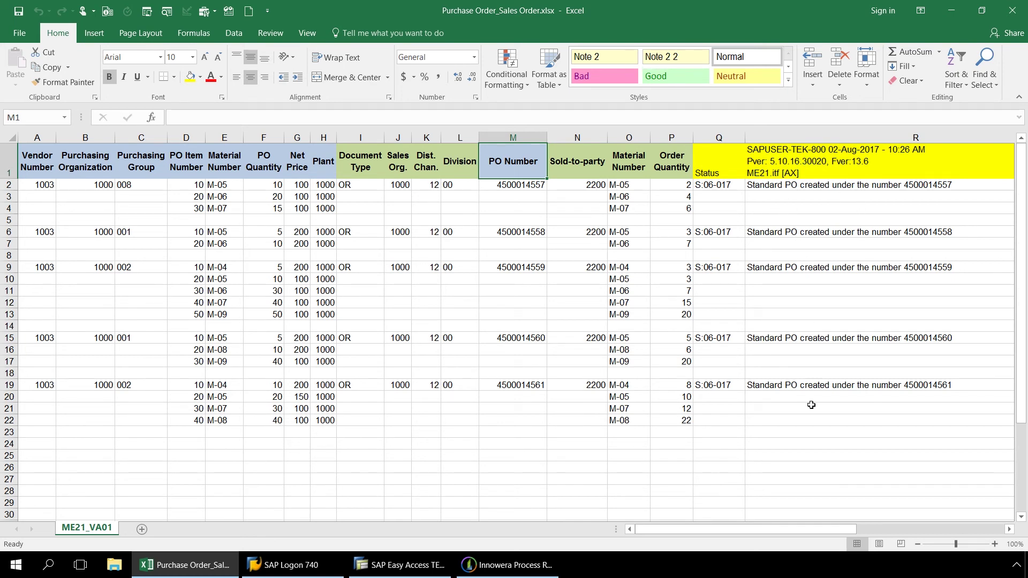
pyautogui.moveTo(794, 534); pyautogui.dragTo(925, 533)
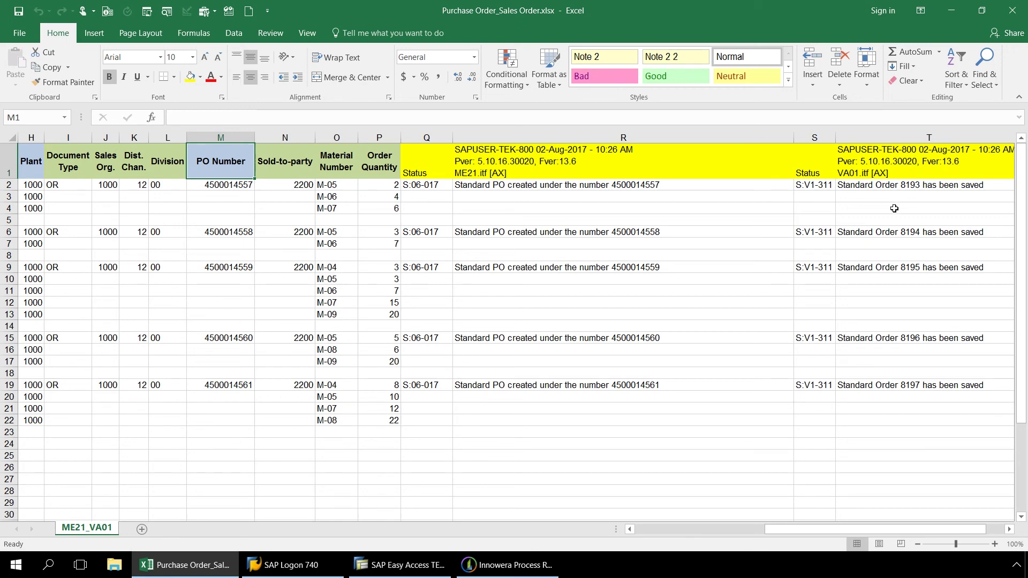
pyautogui.moveTo(778, 529); pyautogui.dragTo(661, 538)
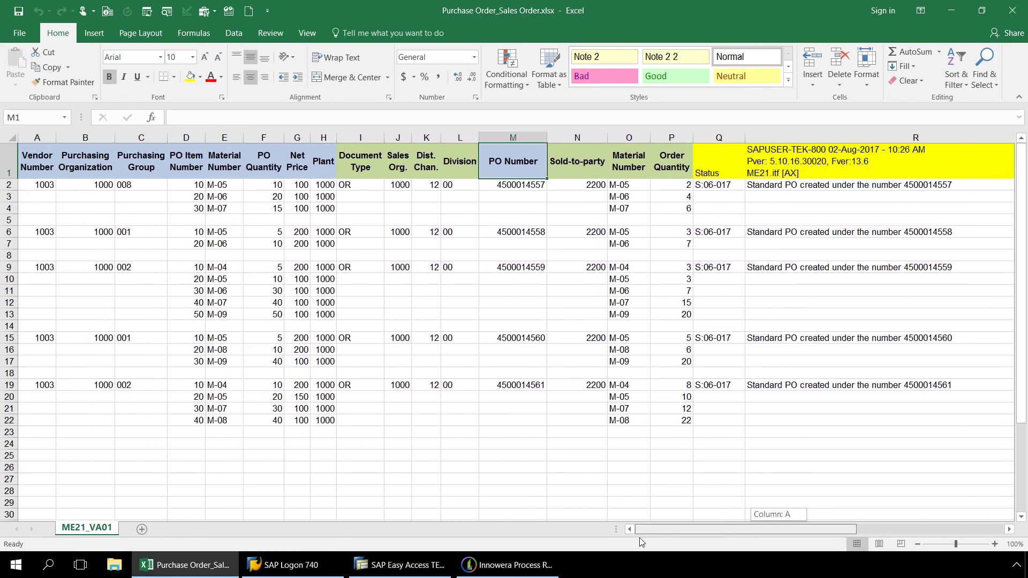
pyautogui.click(376, 566)
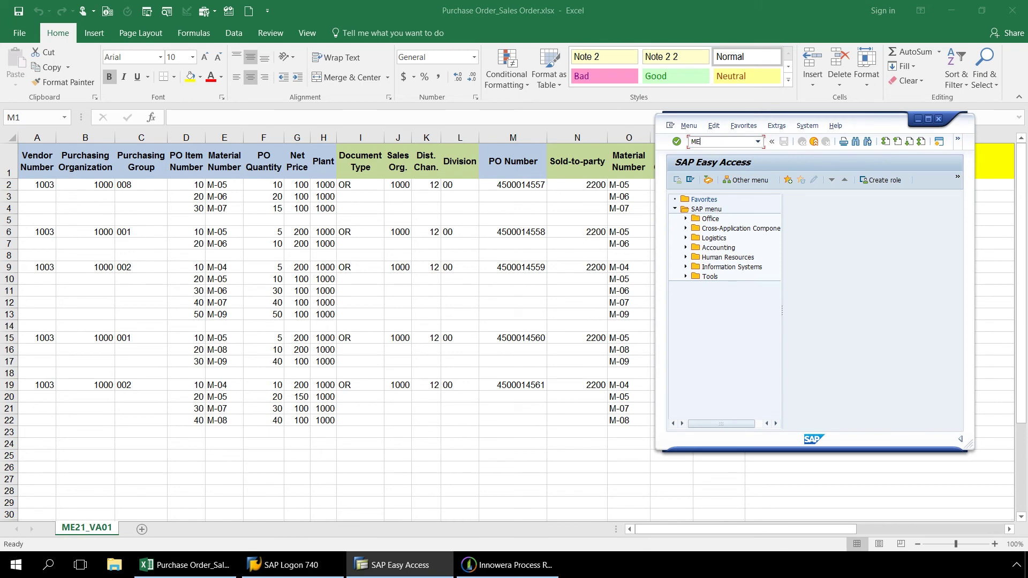
pyautogui.write('ME23')
pyautogui.click(678, 141)
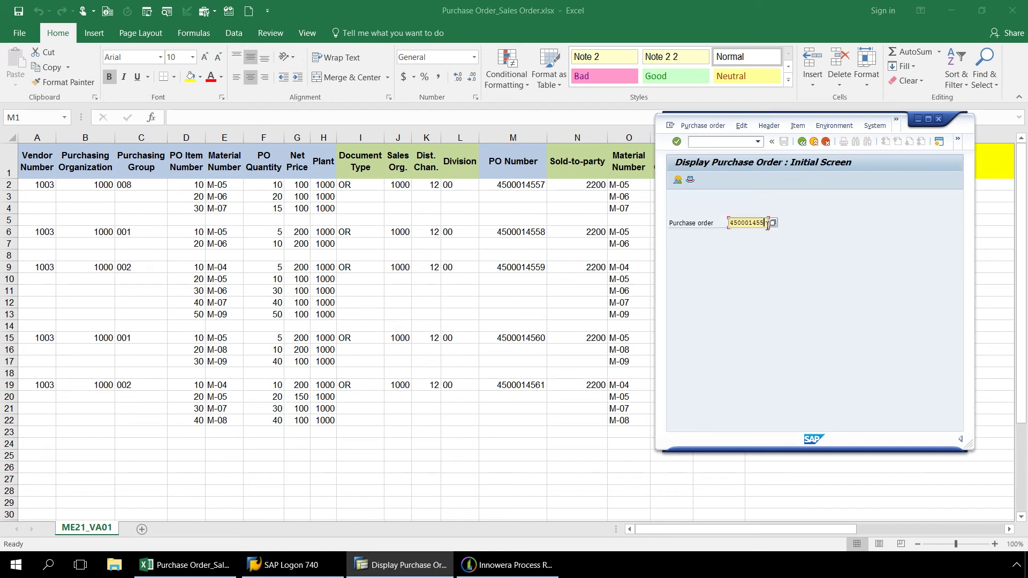
pyautogui.write('7')
pyautogui.click(677, 142)
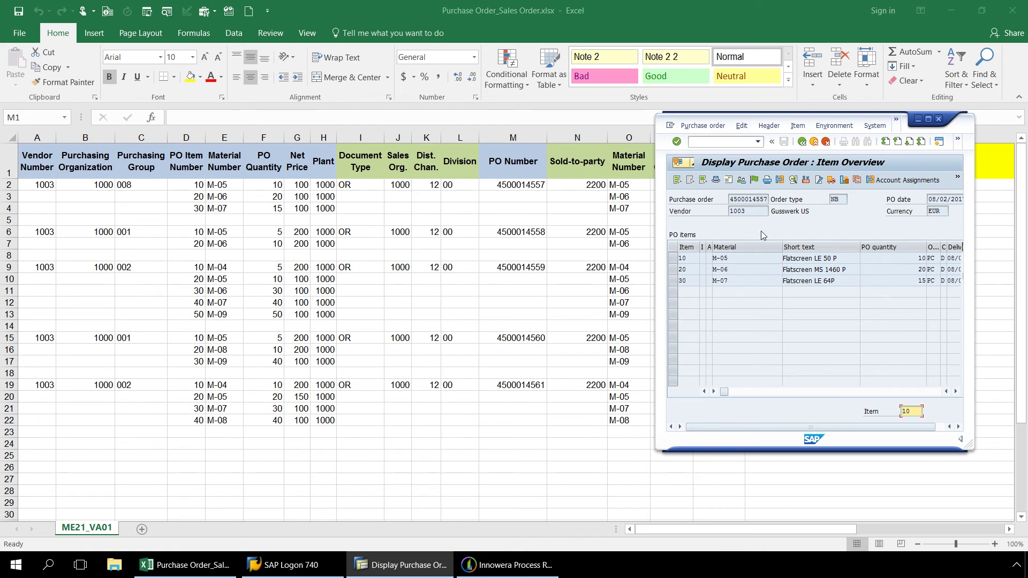
pyautogui.click(814, 141)
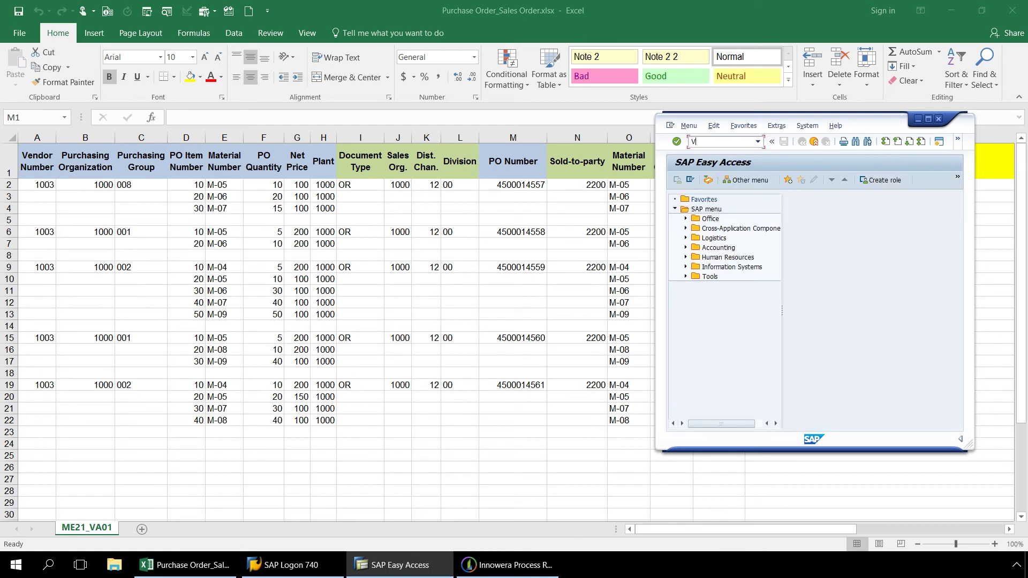
# Start VA03 and move the SAP window aside to view the results sheet
pyautogui.click(706, 142)
pyautogui.write('VA03')
pyautogui.click(677, 142)
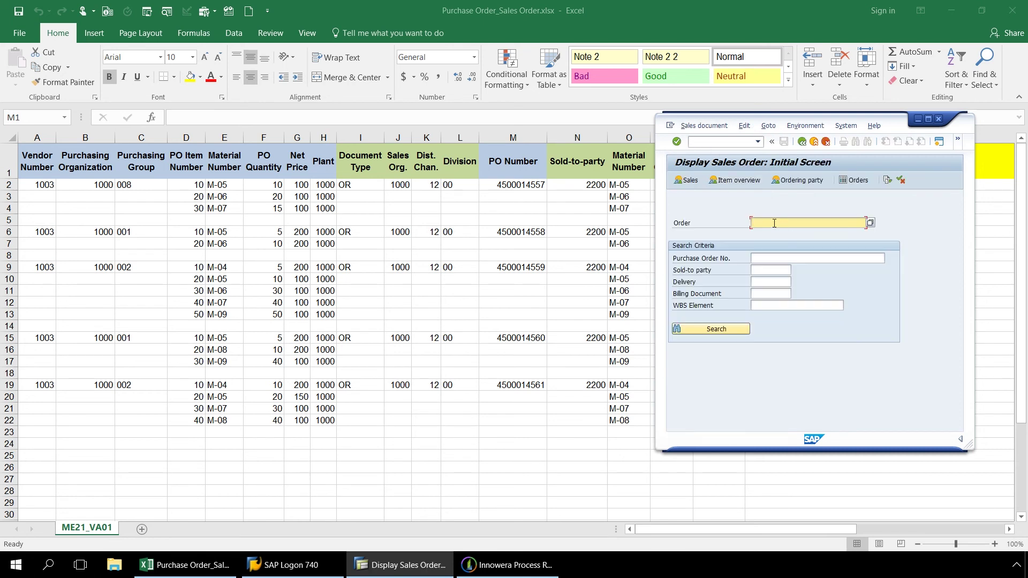
pyautogui.moveTo(893, 125); pyautogui.dragTo(317, 141)
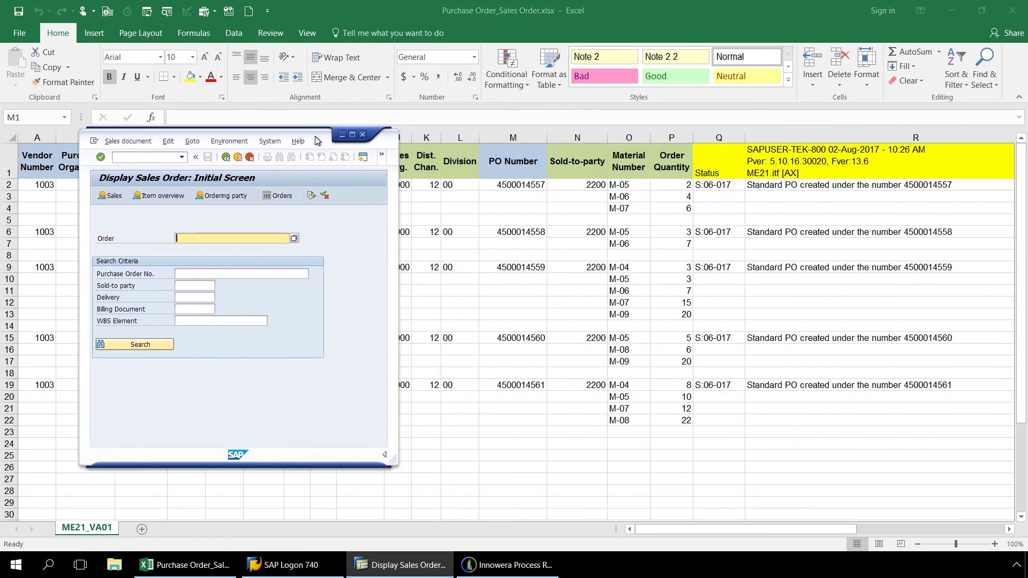
pyautogui.click(734, 529)
pyautogui.moveTo(769, 528); pyautogui.dragTo(912, 526)
pyautogui.moveTo(908, 525); pyautogui.dragTo(897, 525)
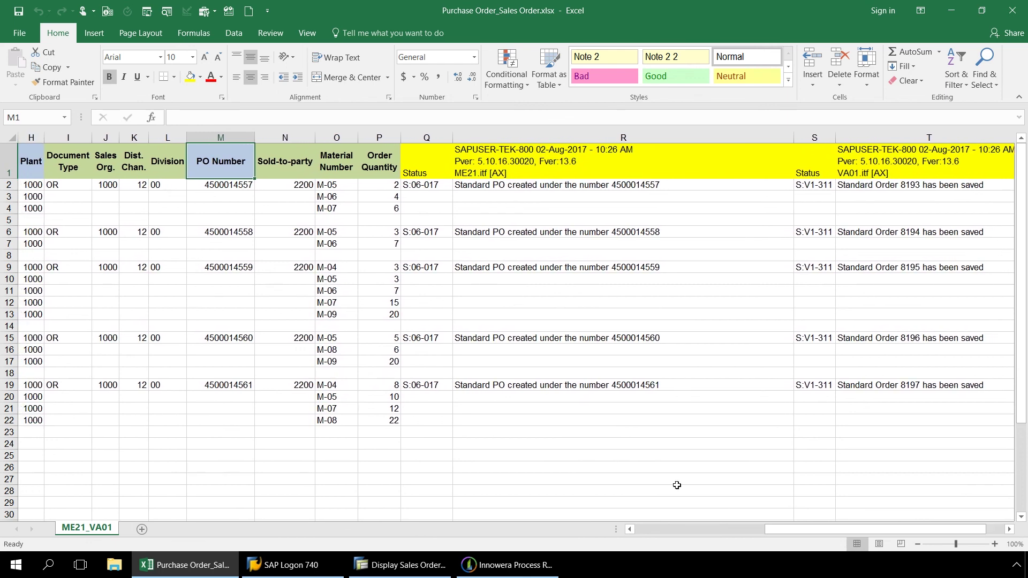
# Place the sales order window beside the status columns and open order 8193
pyautogui.moveTo(403, 571)
pyautogui.click(383, 509)
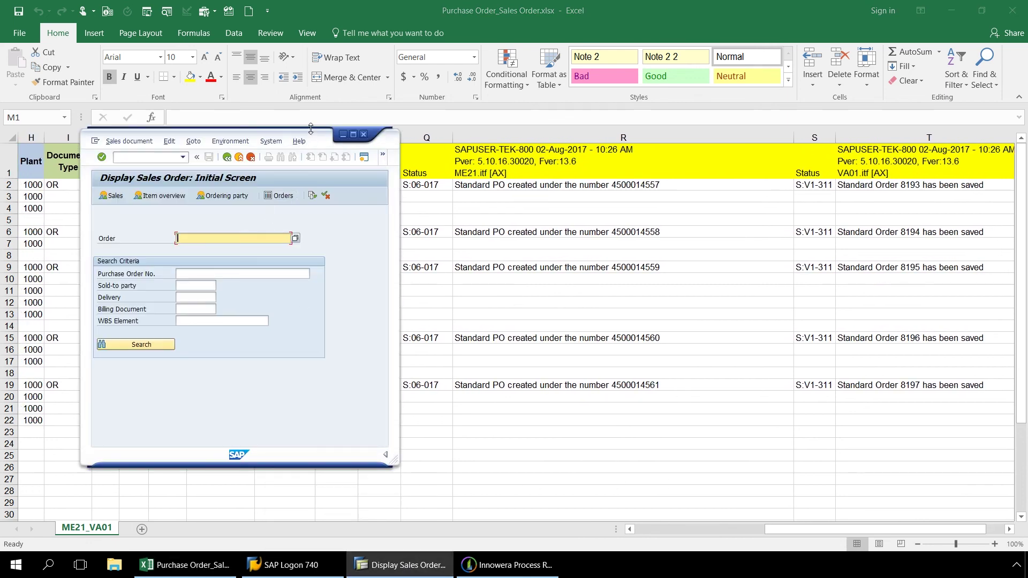
pyautogui.moveTo(311, 132); pyautogui.dragTo(719, 127)
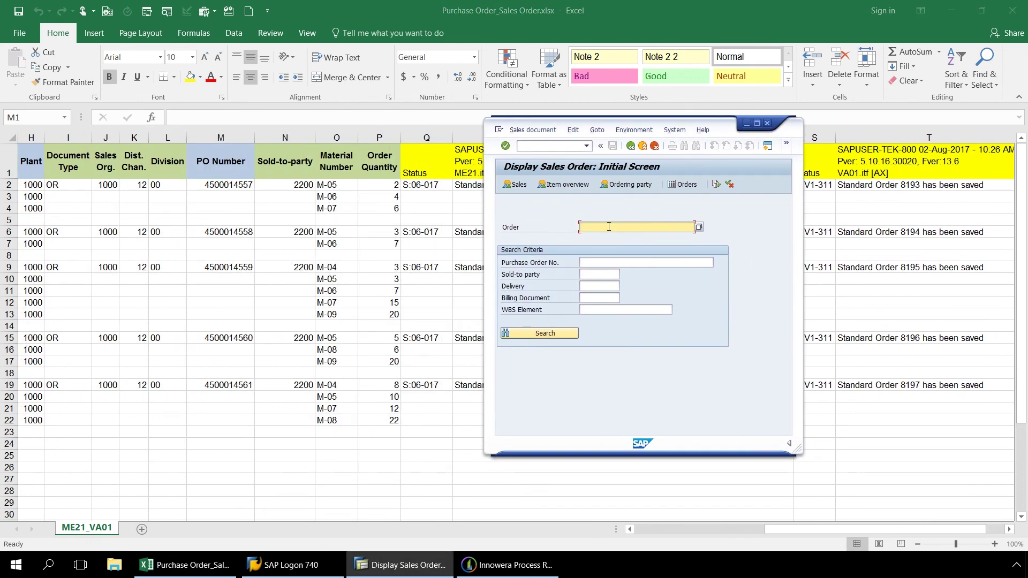
pyautogui.write('8193')
pyautogui.click(505, 146)
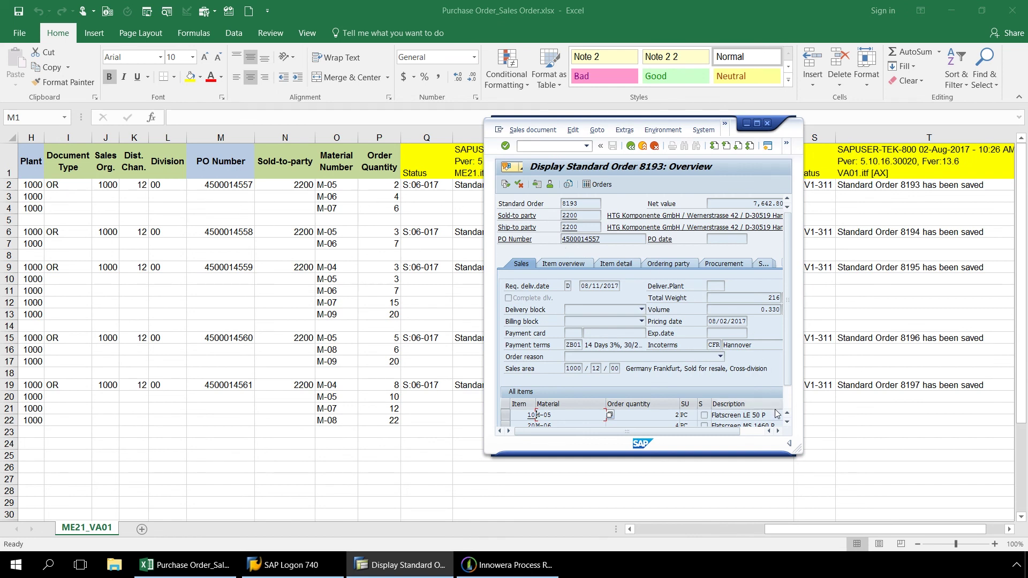
pyautogui.click(788, 423)
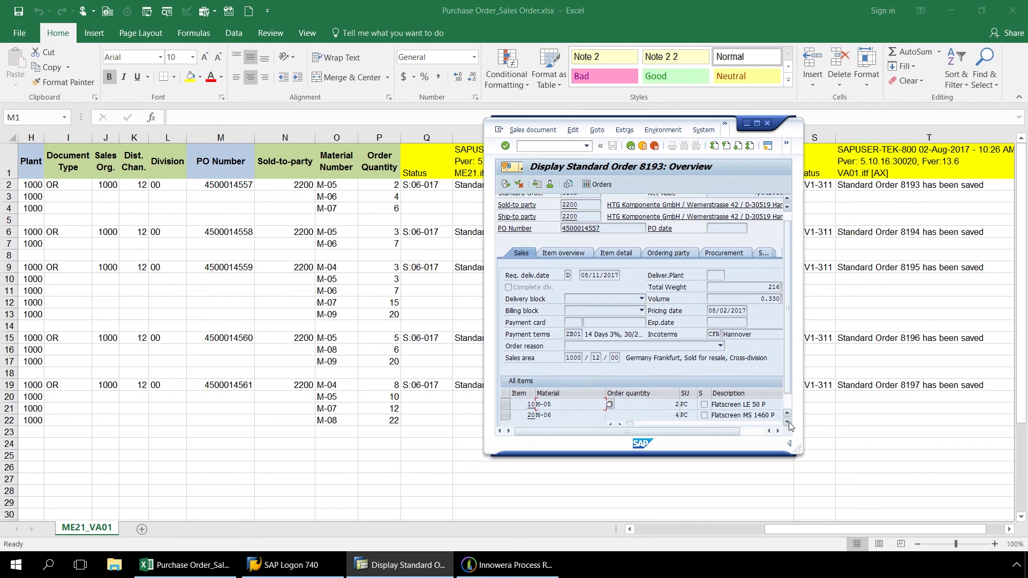